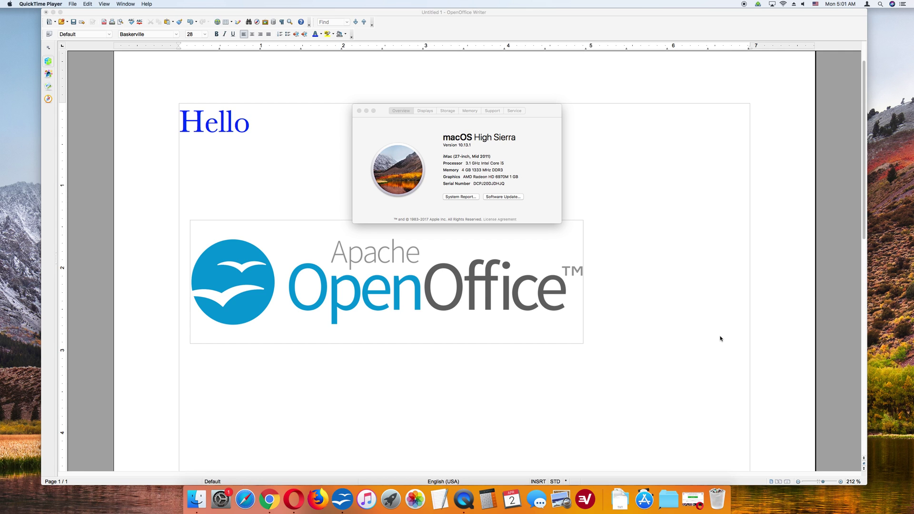
# Step: Add a comma after 'Hello' and a new line reading 'Nice to meet you !'
pyautogui.click(287, 152)
pyautogui.click(276, 122)
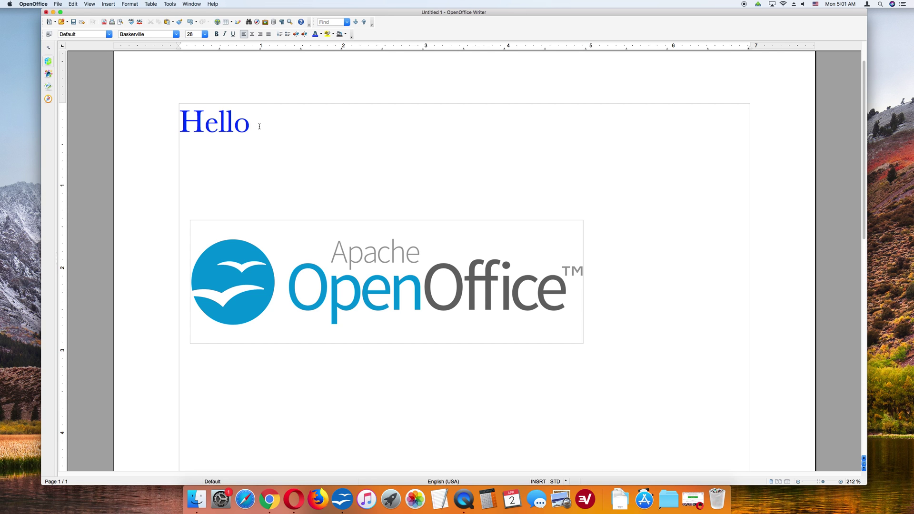
pyautogui.write(',')
pyautogui.press('Return')
pyautogui.write('Nice')
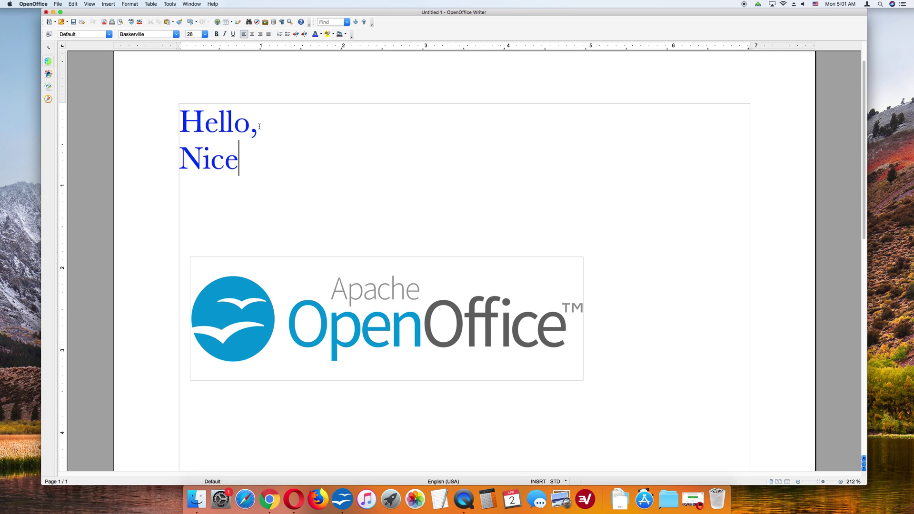
pyautogui.write(' to mm')
pyautogui.press('BackSpace')
pyautogui.write('eet you ')
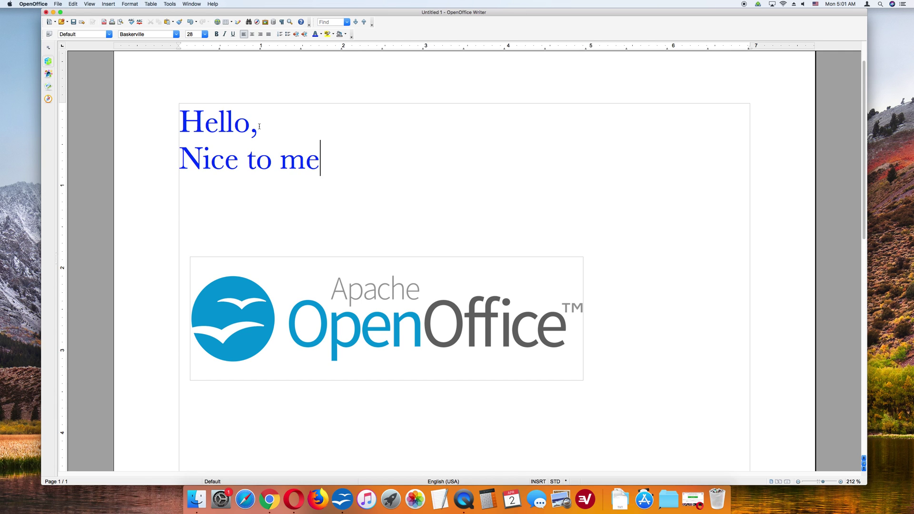
pyautogui.write('!')
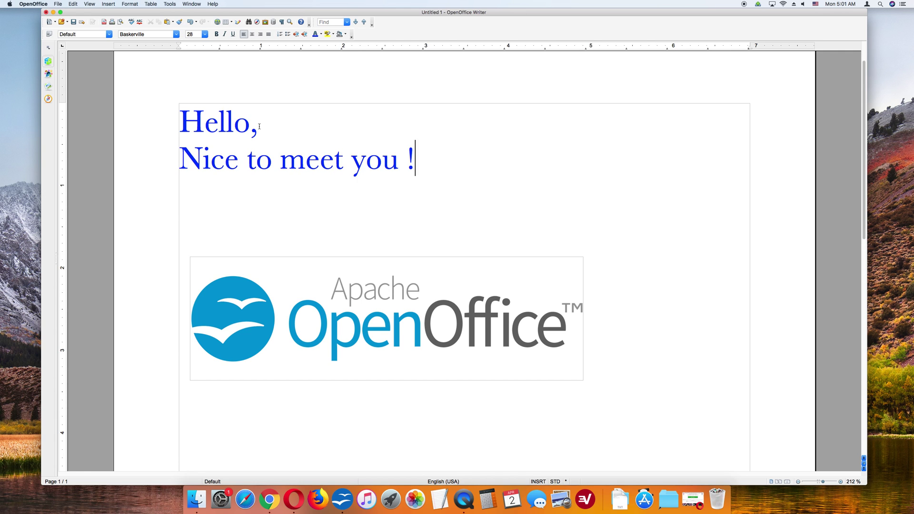
# Step: Use Export Directly as PDF to save the document as HELLO.pdf on the Desktop
pyautogui.click(104, 21)
pyautogui.click(106, 24)
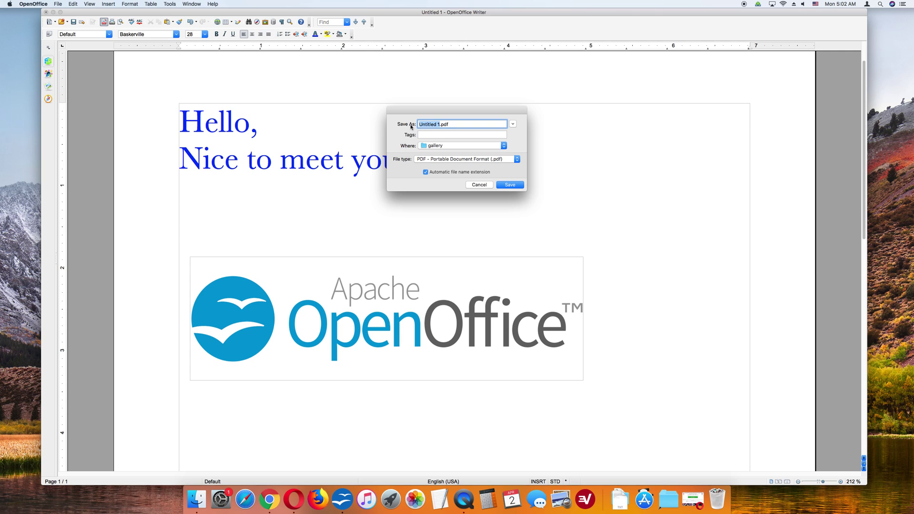
pyautogui.write('HELLO')
pyautogui.click(425, 146)
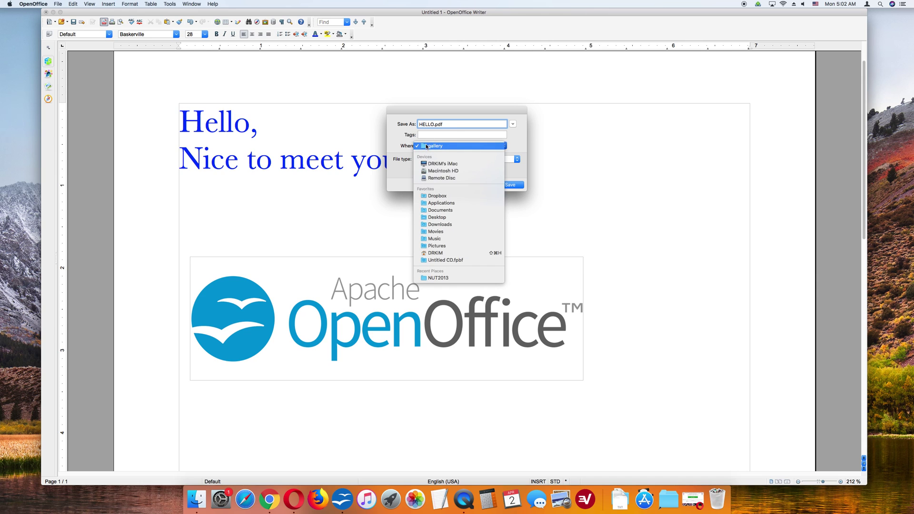
pyautogui.click(446, 217)
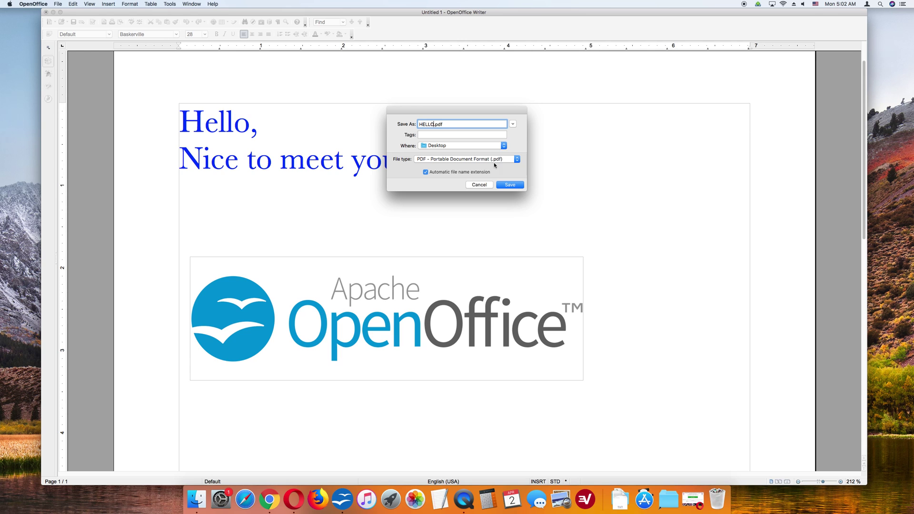
pyautogui.click(508, 185)
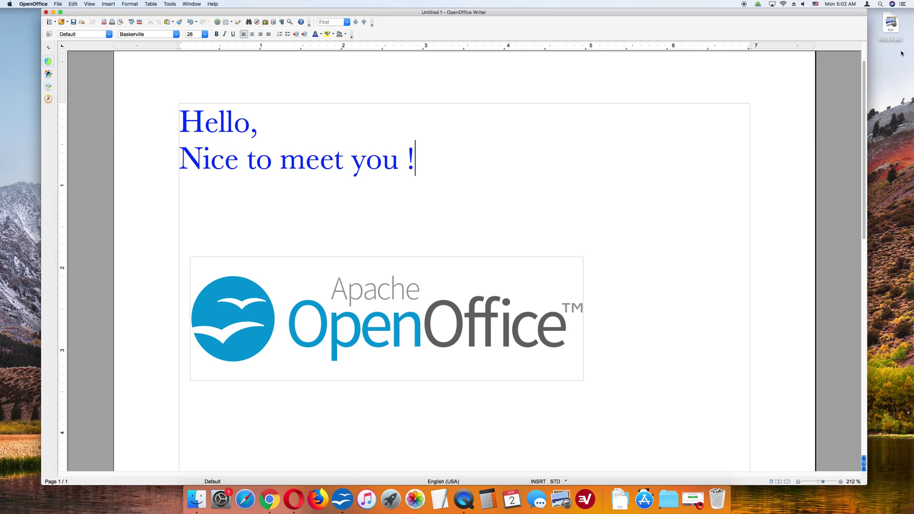
# Step: Open HELLO.pdf from the desktop in Preview to check it, then minimize the viewer
pyautogui.click(897, 32)
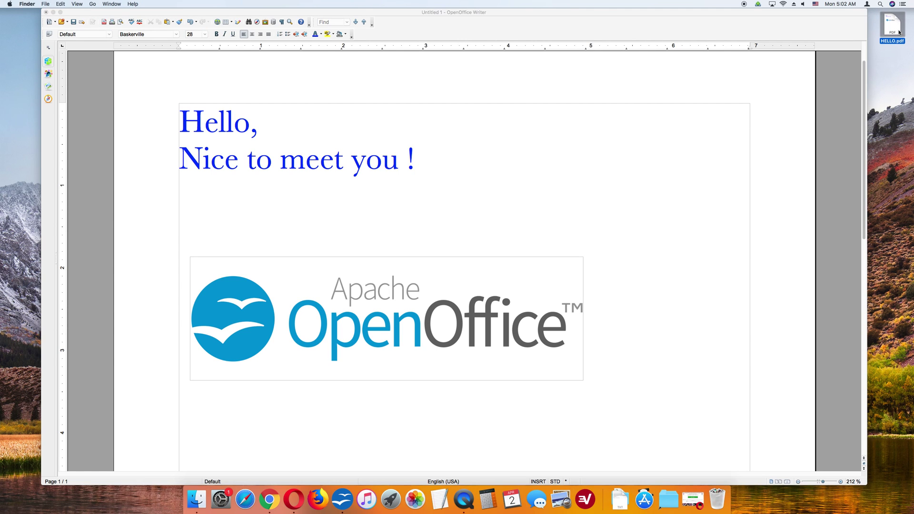
pyautogui.doubleClick(899, 32)
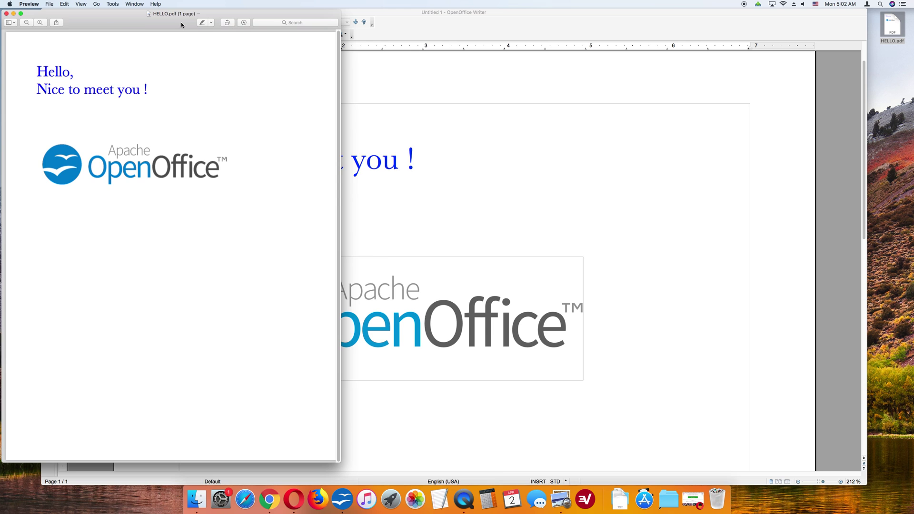
pyautogui.moveTo(123, 21); pyautogui.dragTo(388, 20)
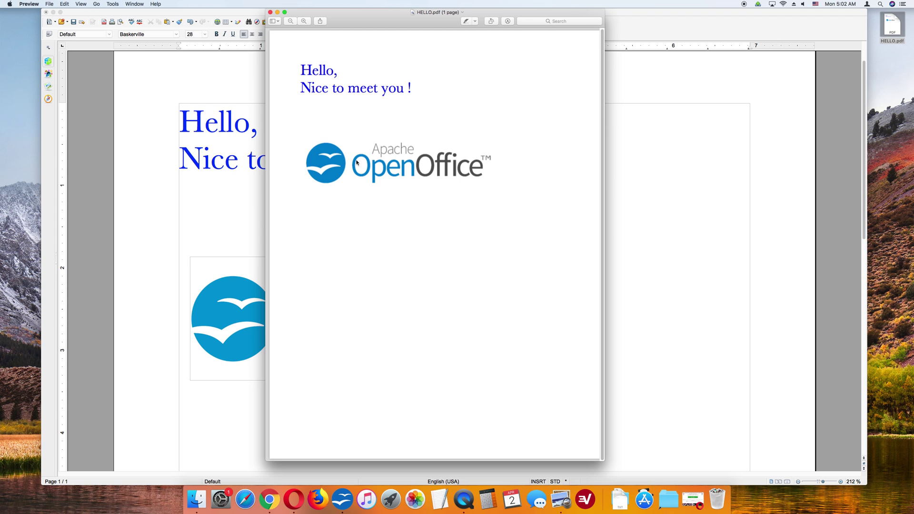
pyautogui.click(278, 12)
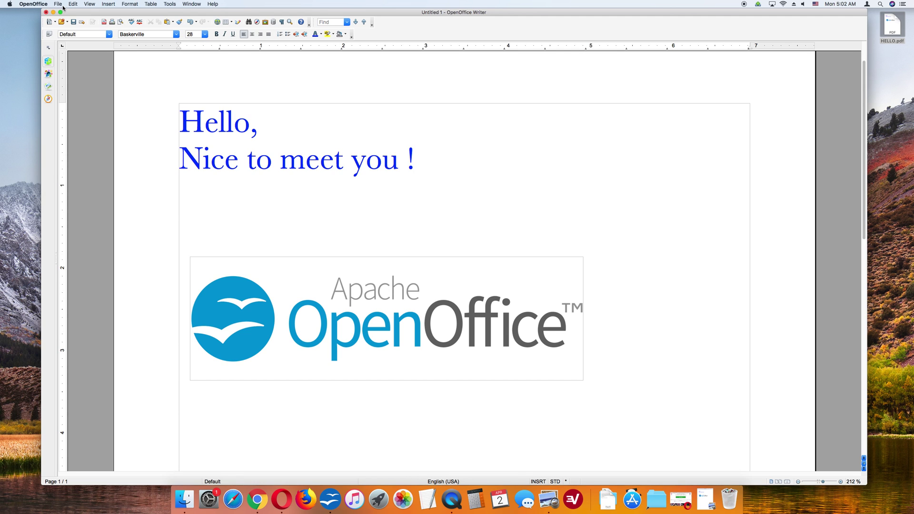
# Step: In File > Export as PDF options, keep JPEG compression and raise image quality to 100 %
pyautogui.click(58, 4)
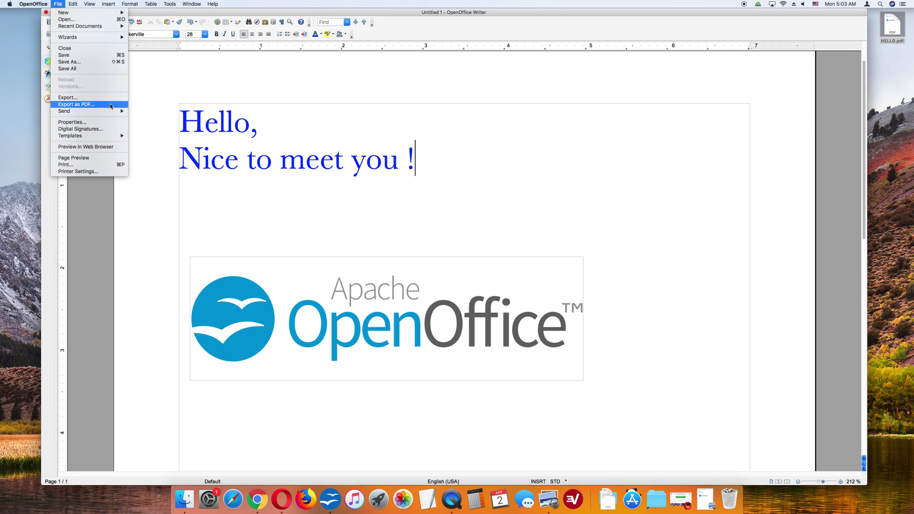
pyautogui.click(110, 105)
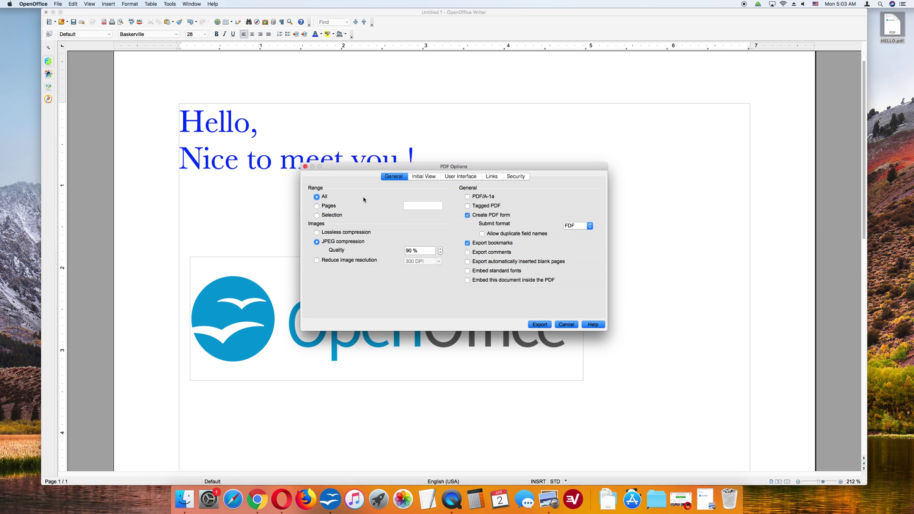
pyautogui.moveTo(365, 167); pyautogui.dragTo(365, 185)
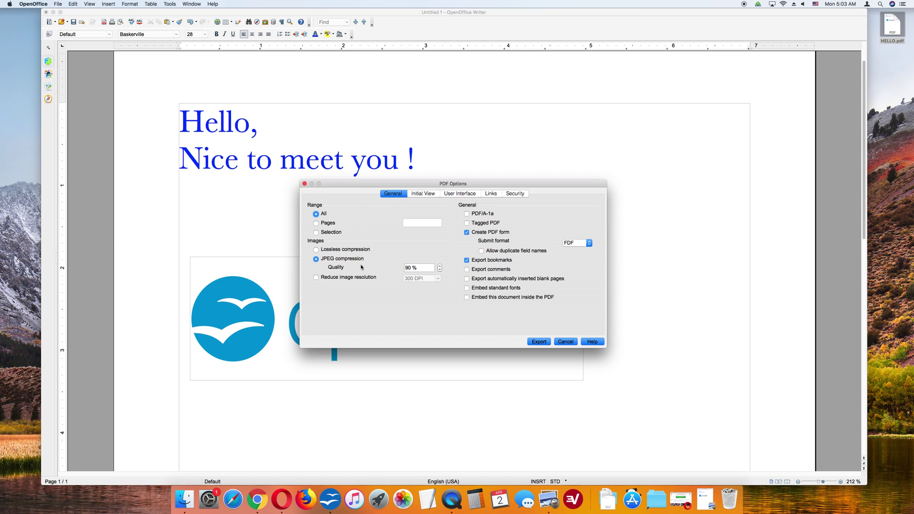
pyautogui.click(323, 251)
pyautogui.click(328, 262)
pyautogui.click(424, 269)
pyautogui.press('Up')
pyautogui.press('Up')
pyautogui.press('Up')
# Step: Export the PDF with these settings as HelloEXPORT.pdf on the Desktop
pyautogui.click(535, 344)
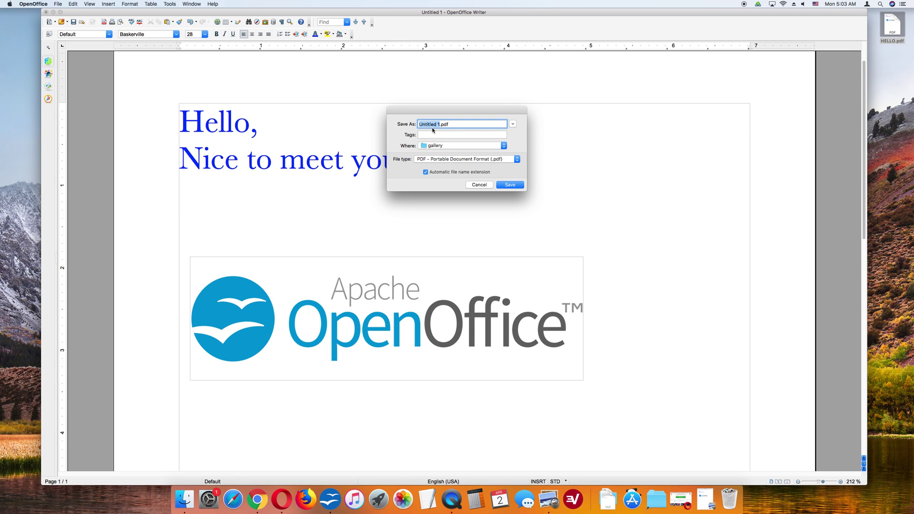
pyautogui.write('HelloEXPORT')
pyautogui.click(423, 146)
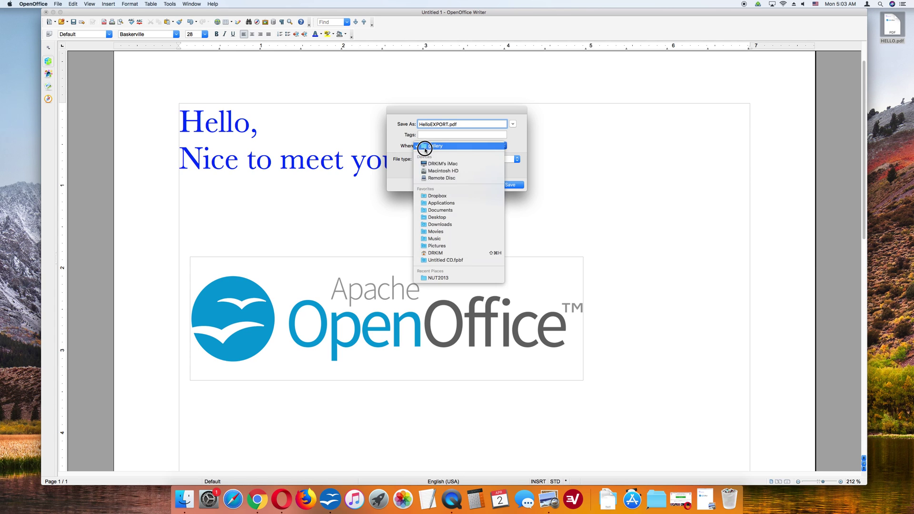
pyautogui.click(442, 218)
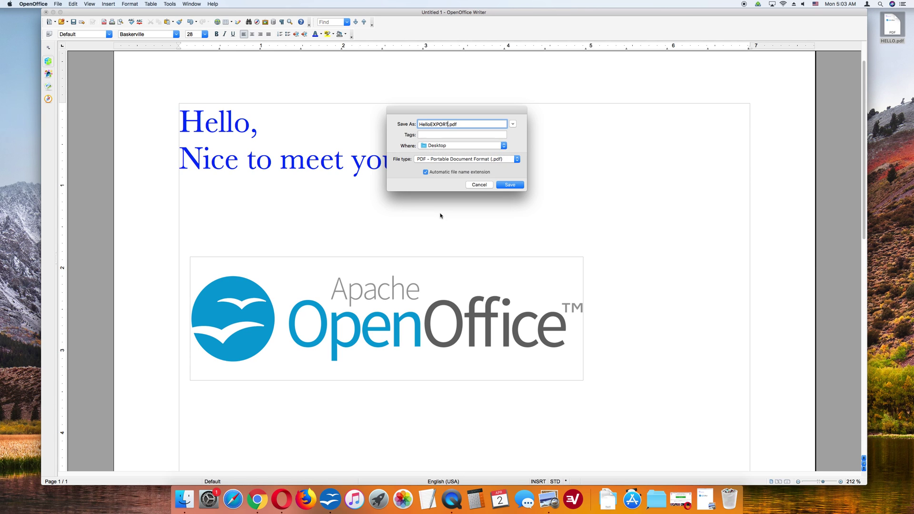
pyautogui.click(518, 188)
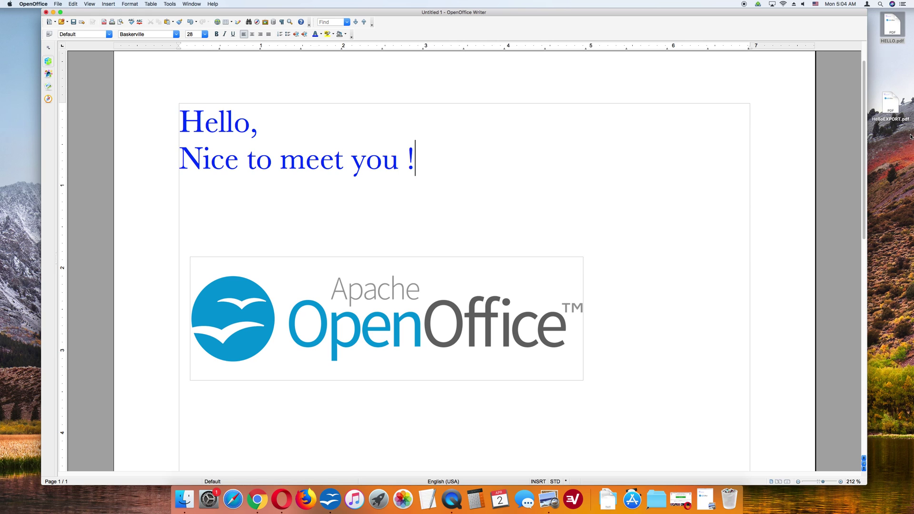
pyautogui.moveTo(897, 107); pyautogui.dragTo(895, 74)
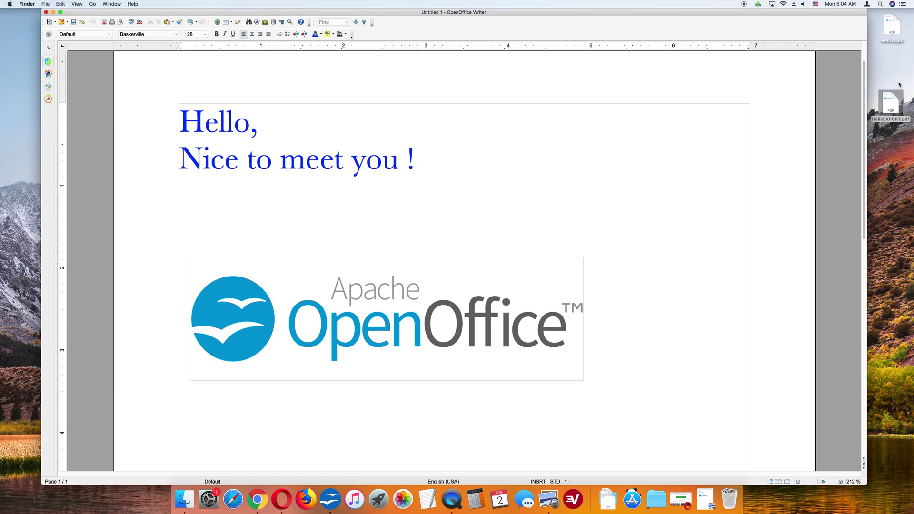
pyautogui.click(895, 40)
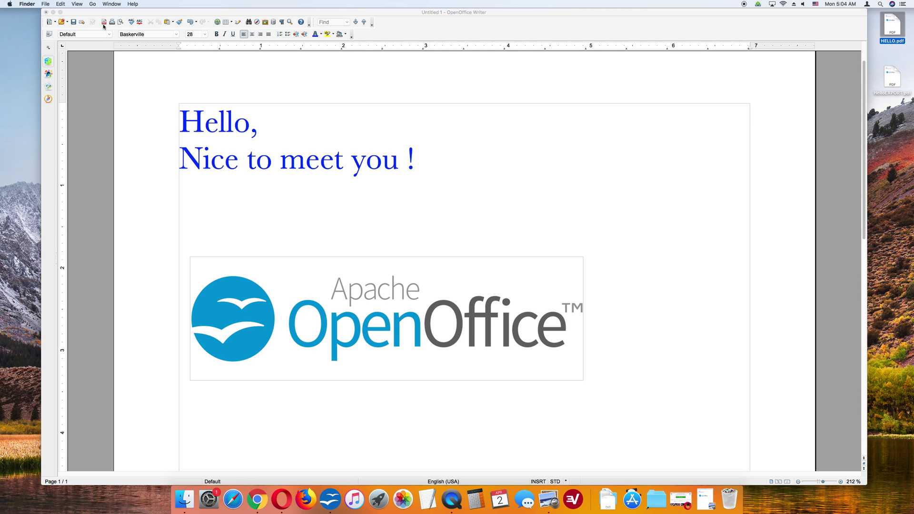
pyautogui.click(898, 80)
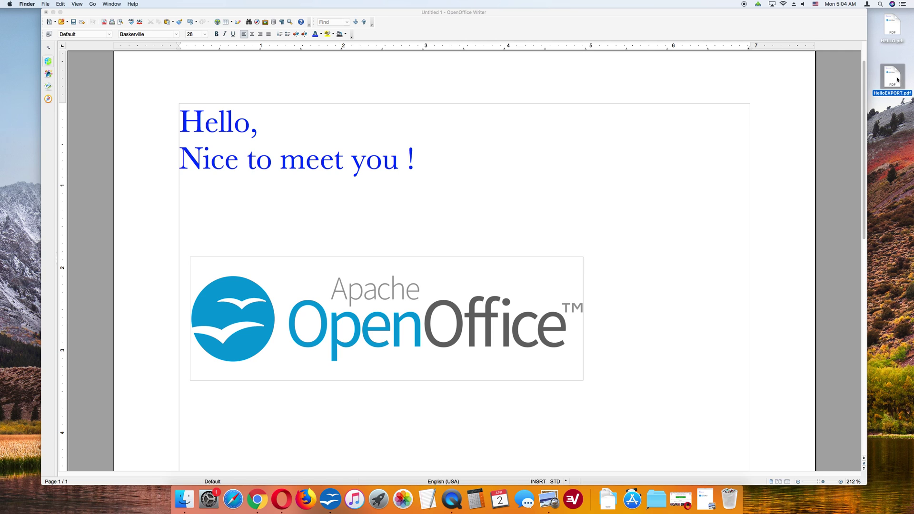
pyautogui.click(45, 4)
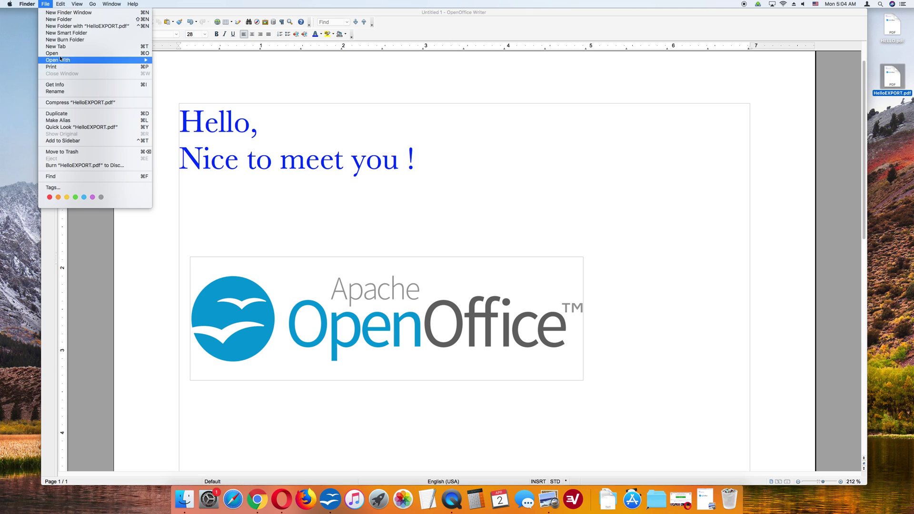
pyautogui.click(60, 58)
pyautogui.click(58, 4)
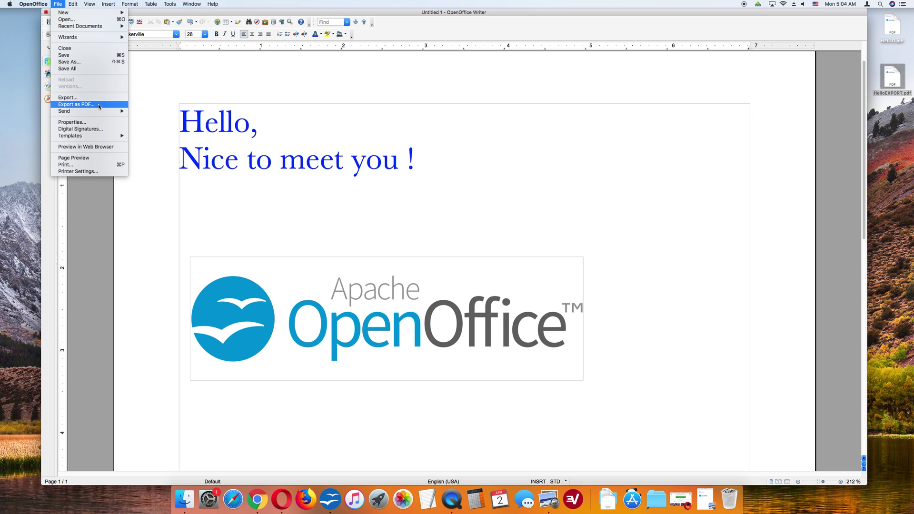
pyautogui.click(897, 79)
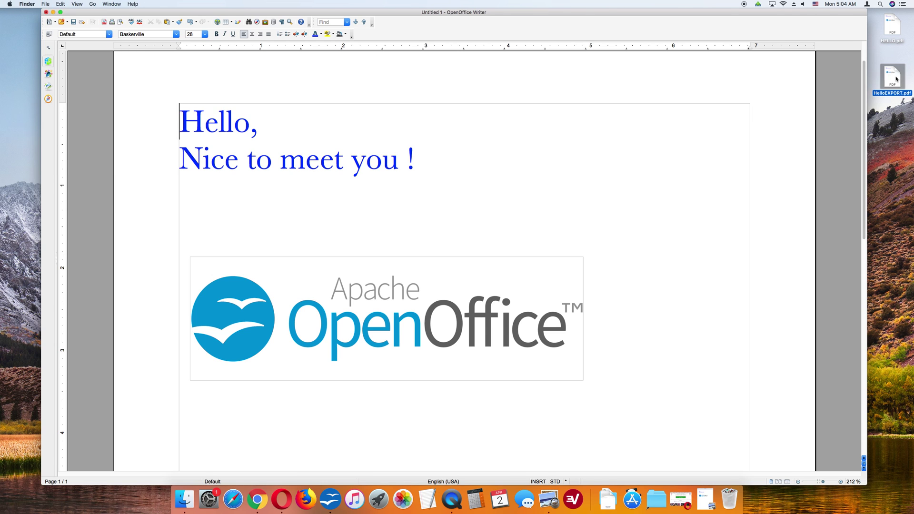
pyautogui.doubleClick(897, 78)
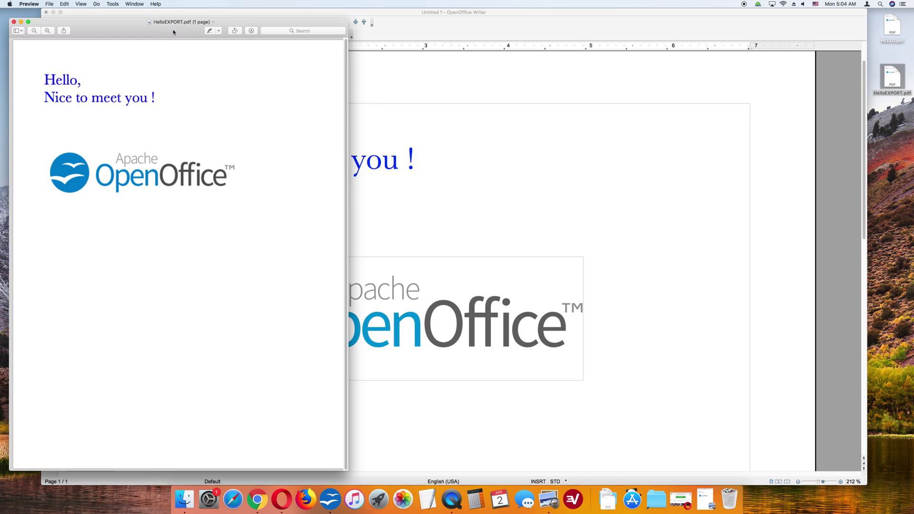
pyautogui.moveTo(173, 31); pyautogui.dragTo(454, 19)
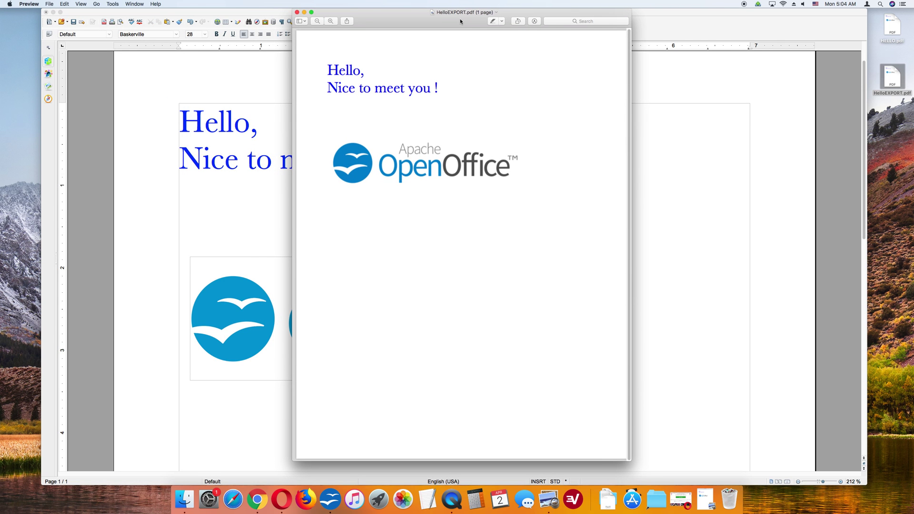
pyautogui.click(297, 12)
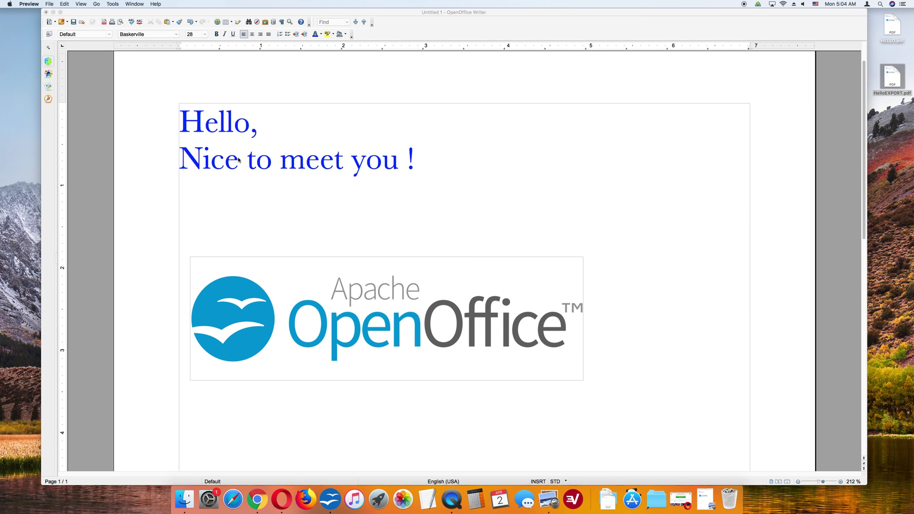
# Step: Return to the Writer document and open its File menu
pyautogui.click(220, 209)
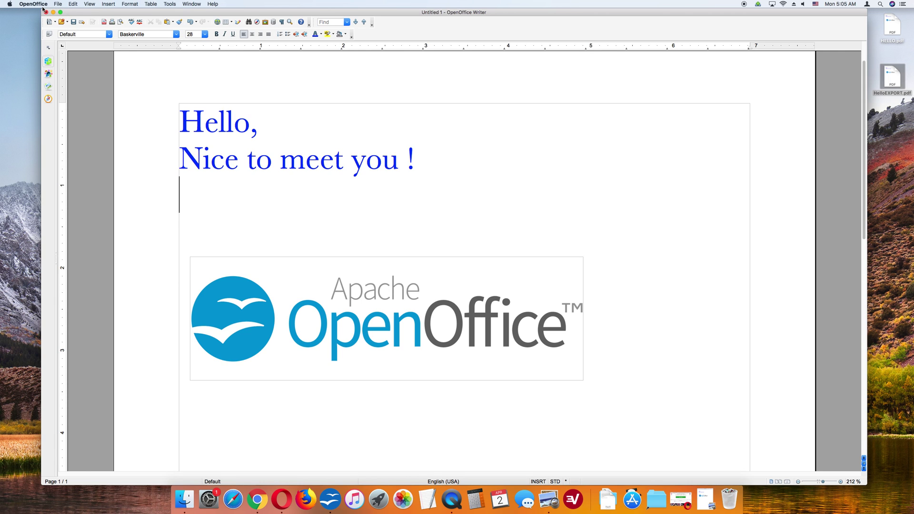
pyautogui.click(57, 4)
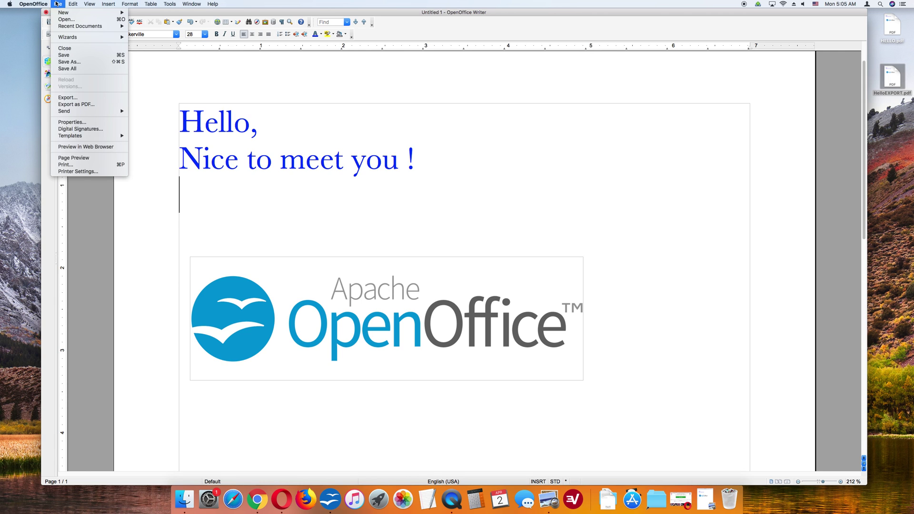
# Step: Save As 'HelloDOC' on the Desktop in Microsoft Word 97/2000/XP (.doc) format
pyautogui.click(82, 64)
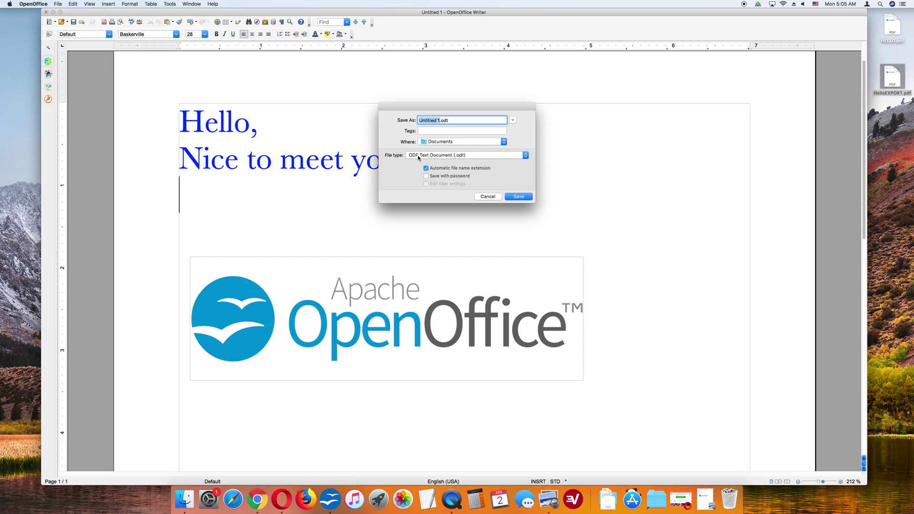
pyautogui.write('HelloDOC')
pyautogui.click(440, 142)
pyautogui.click(451, 214)
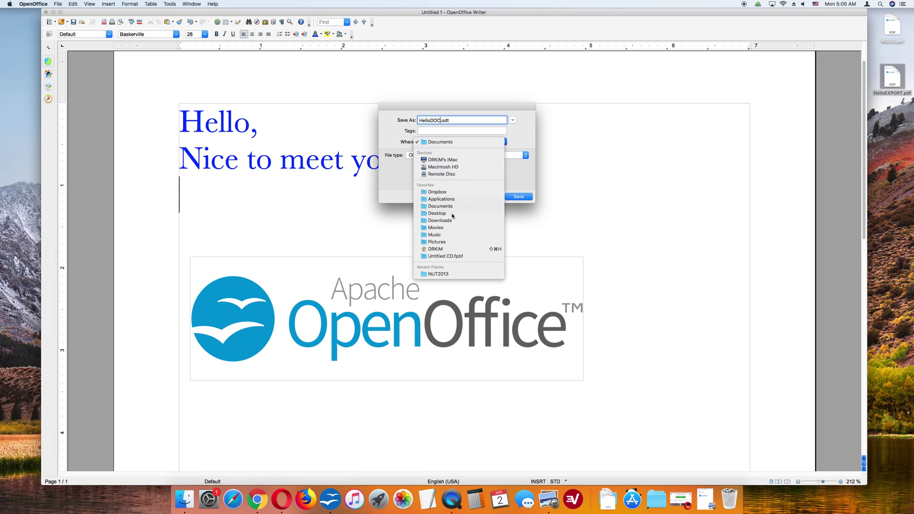
pyautogui.click(414, 155)
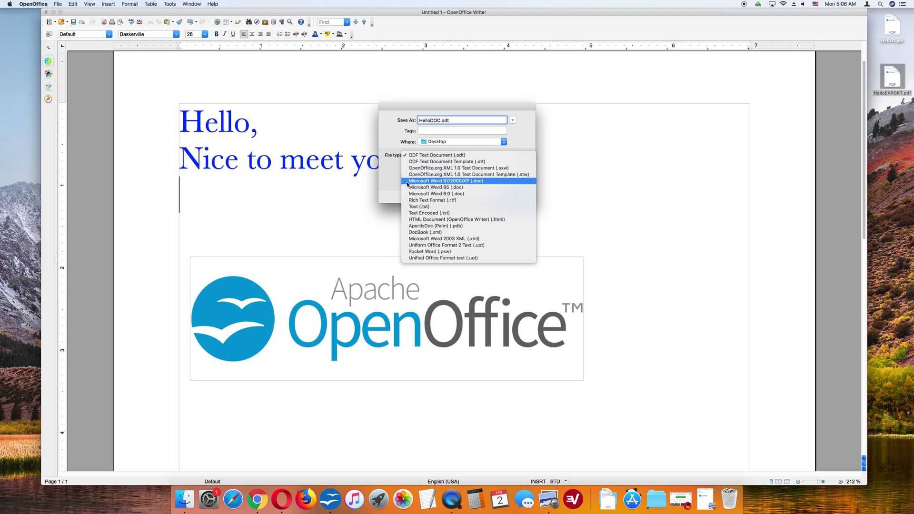
pyautogui.click(407, 181)
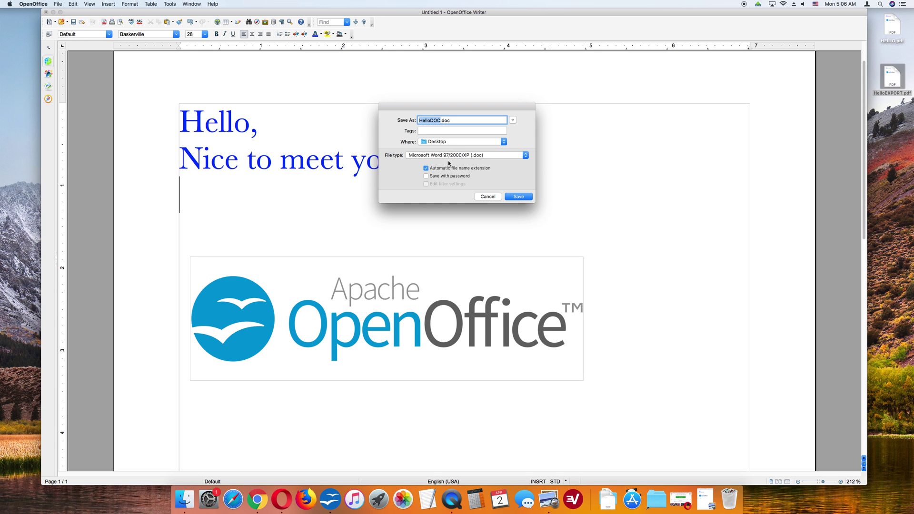
pyautogui.click(521, 198)
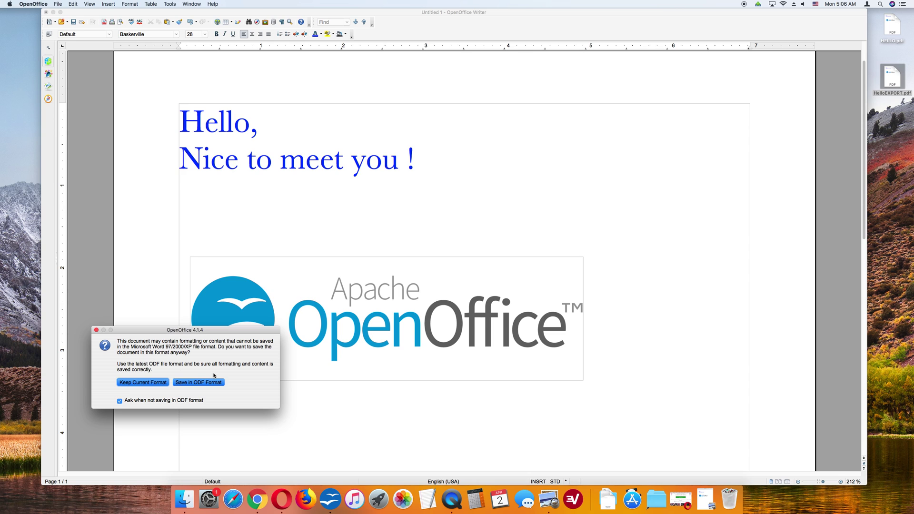
# Step: Keep the Word format, then open HelloDOC.doc on the desktop to confirm it saved
pyautogui.click(132, 383)
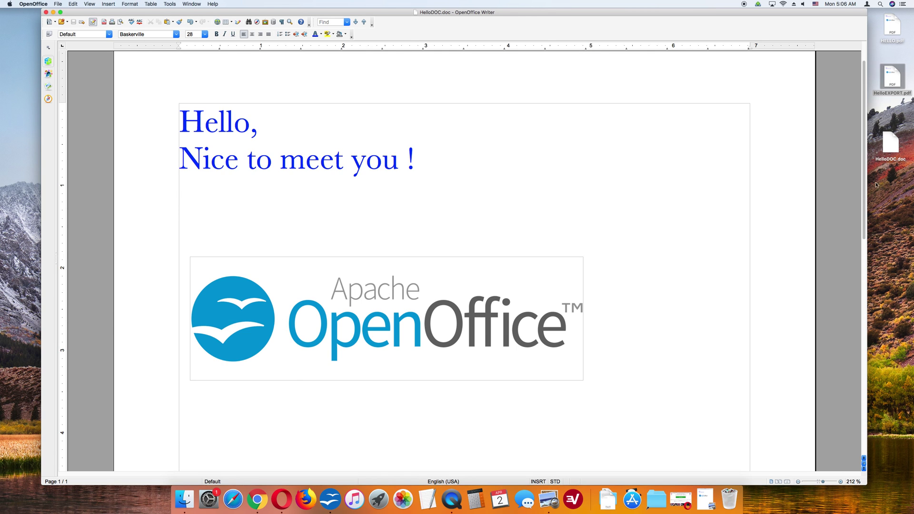
pyautogui.click(900, 153)
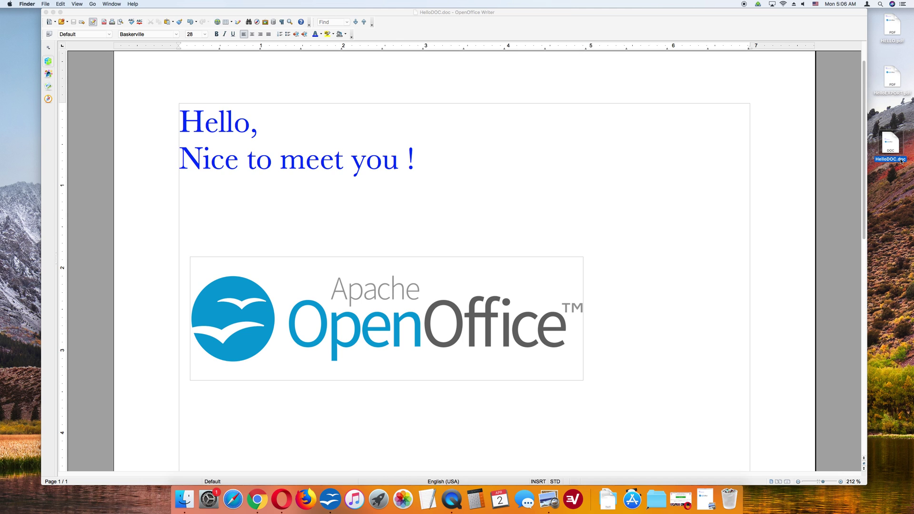
pyautogui.doubleClick(896, 145)
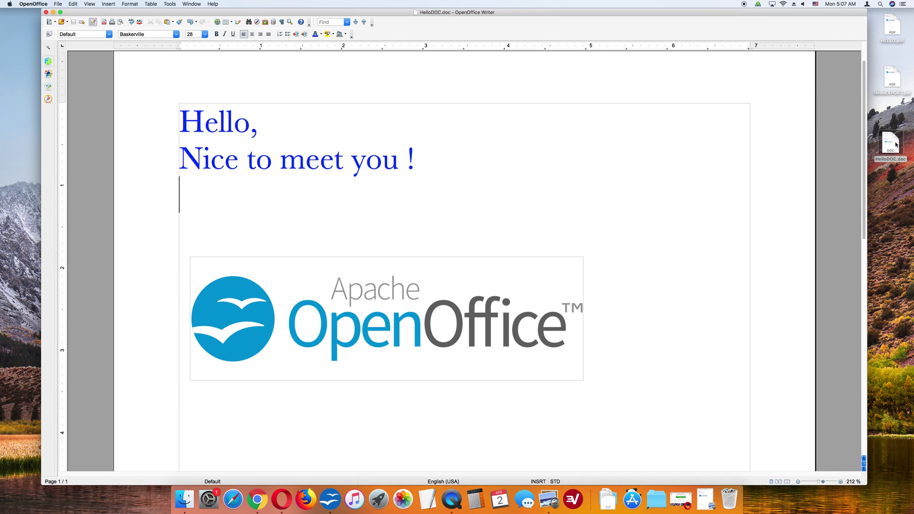